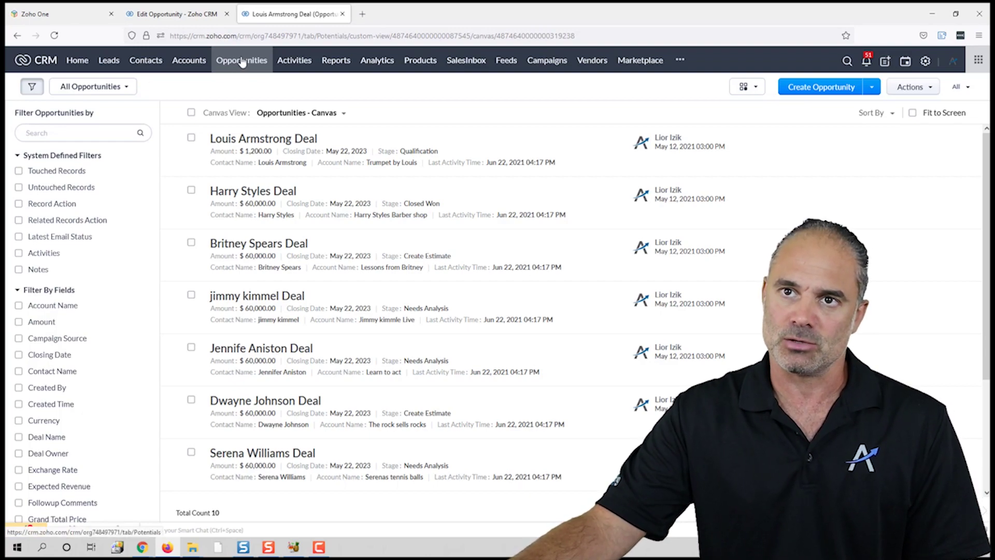
# Step: Search the filters for 'email' and enable the Latest Email Status filter
pyautogui.click(94, 134)
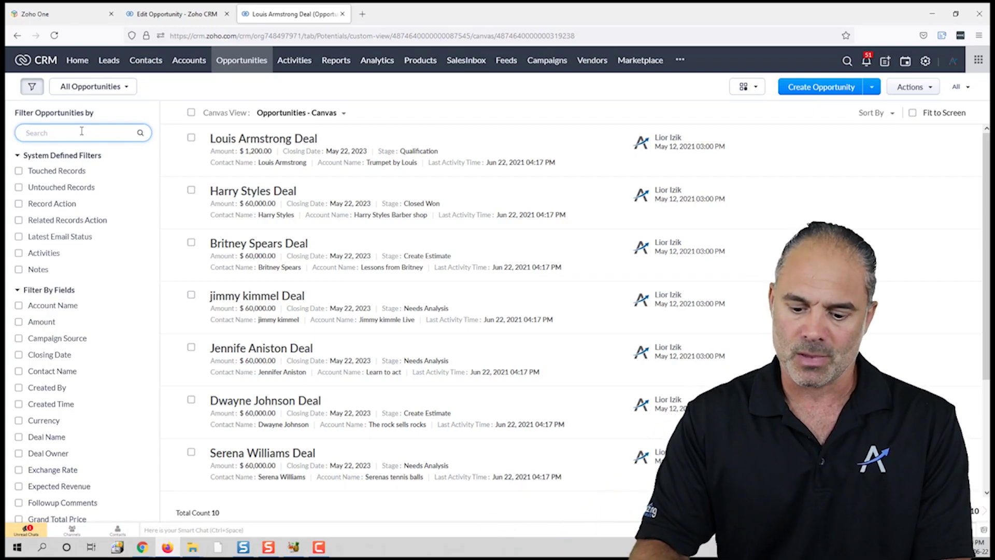
pyautogui.write('email')
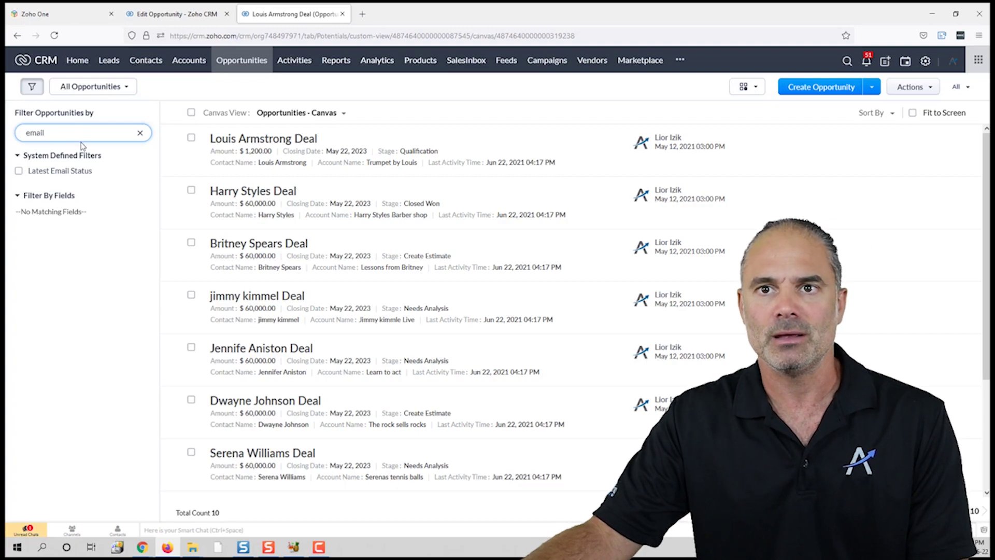
pyautogui.click(66, 174)
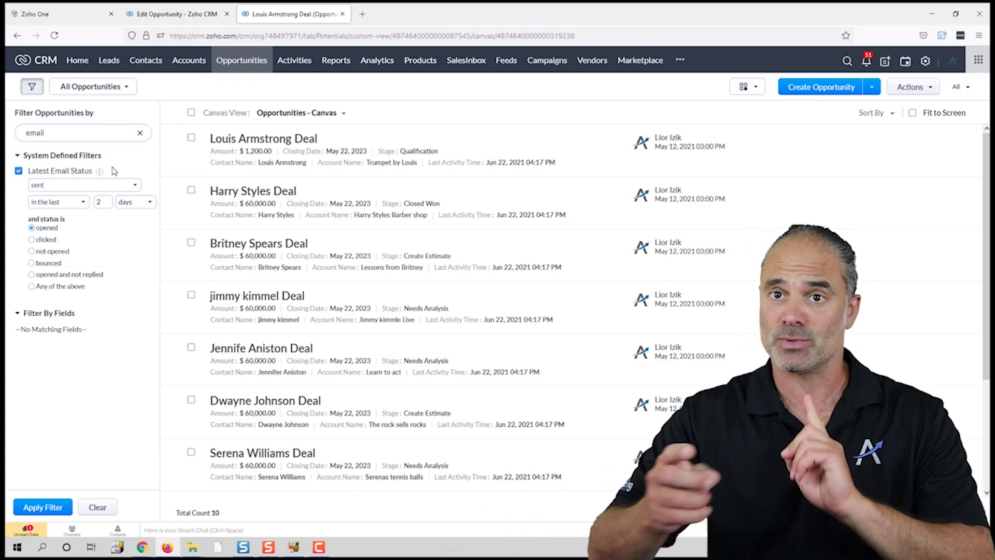
pyautogui.click(82, 187)
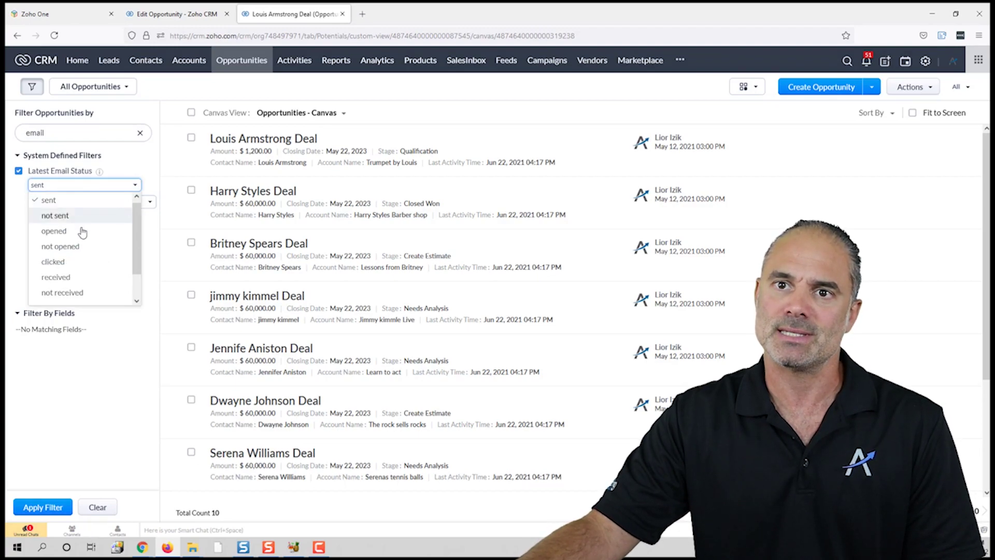
# Step: Scroll through the Latest Email Status condition options to find 'opened and not replied'
pyautogui.scroll(-1, 81, 229)
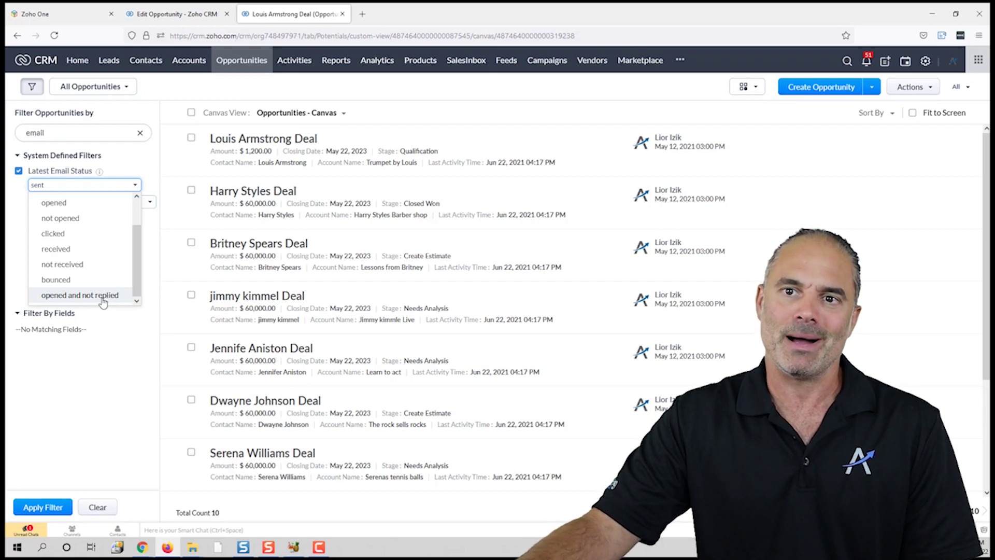
pyautogui.scroll(2, 98, 295)
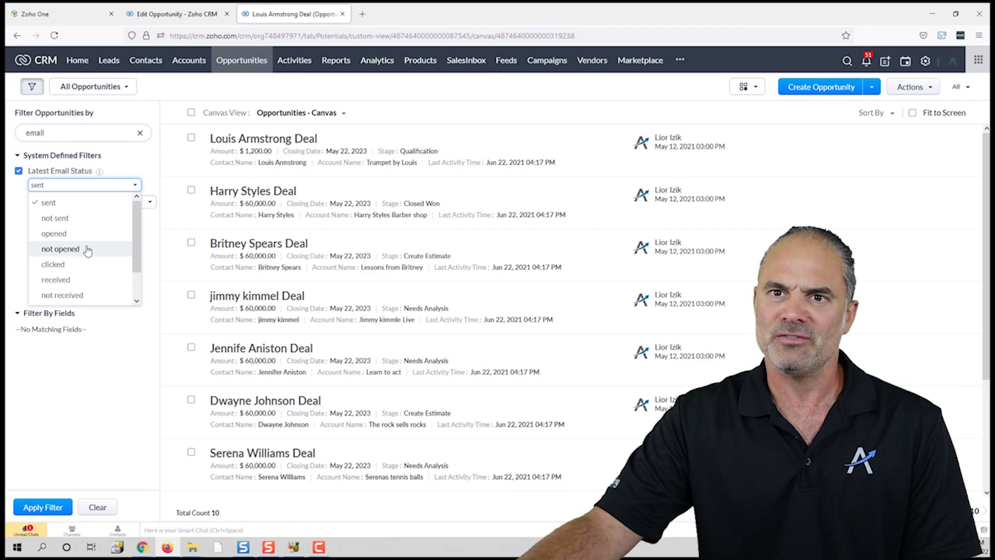
pyautogui.scroll(-2, 78, 250)
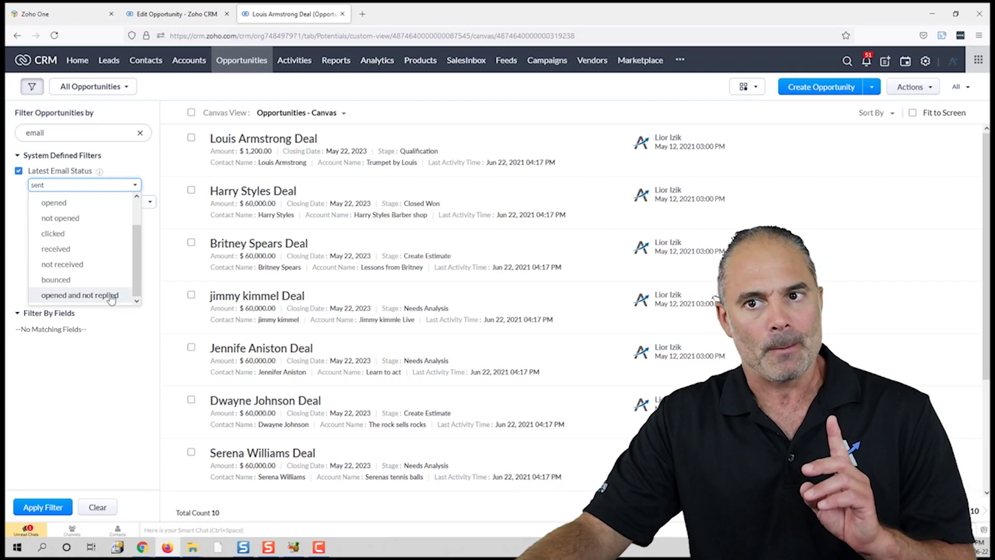
pyautogui.scroll(2, 109, 266)
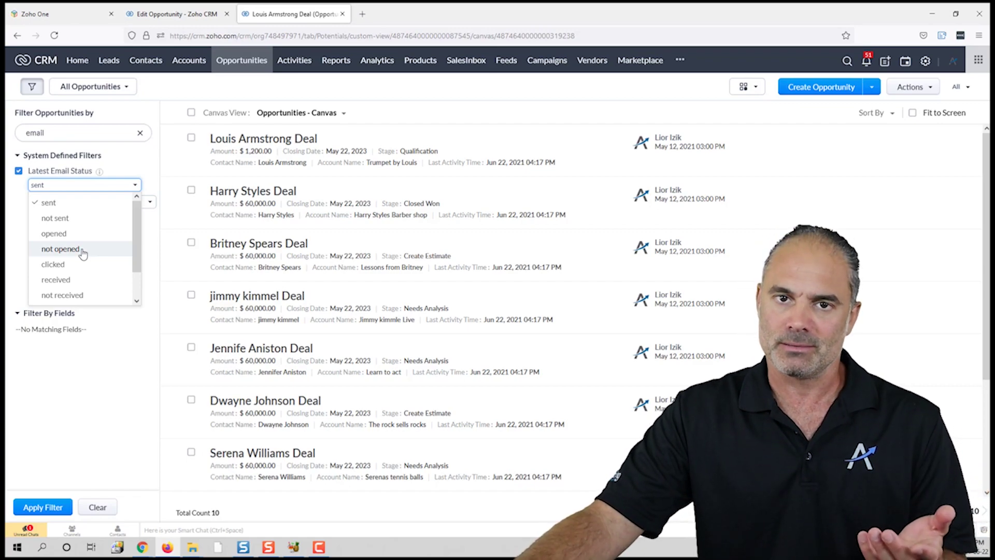
pyautogui.scroll(-2, 83, 253)
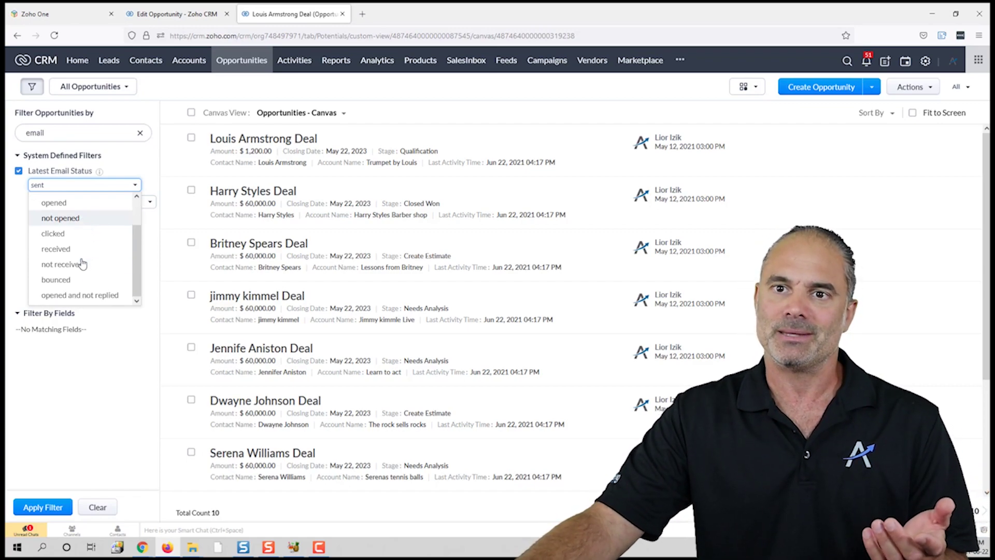
# Step: Set the email status condition to 'opened and not replied' within Last Week
pyautogui.click(72, 297)
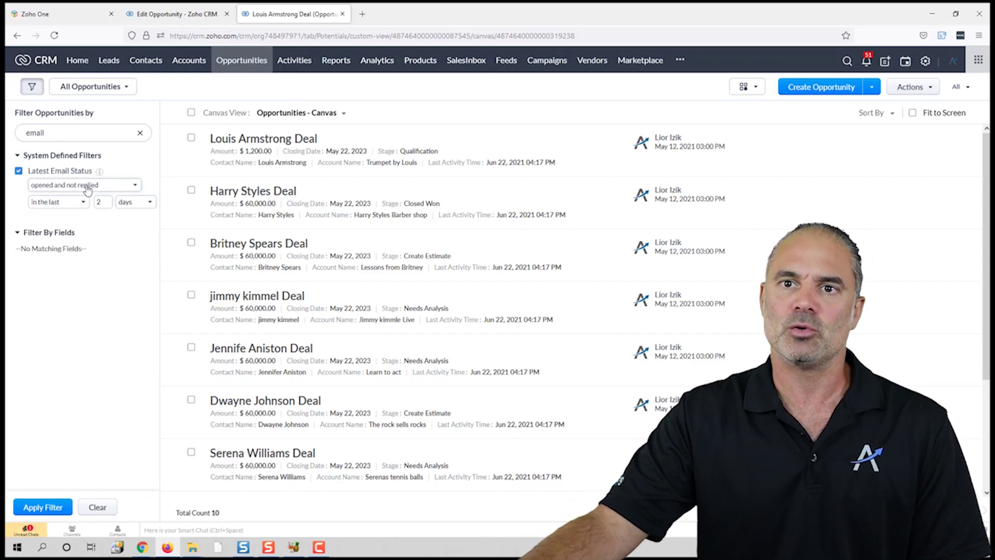
pyautogui.click(73, 203)
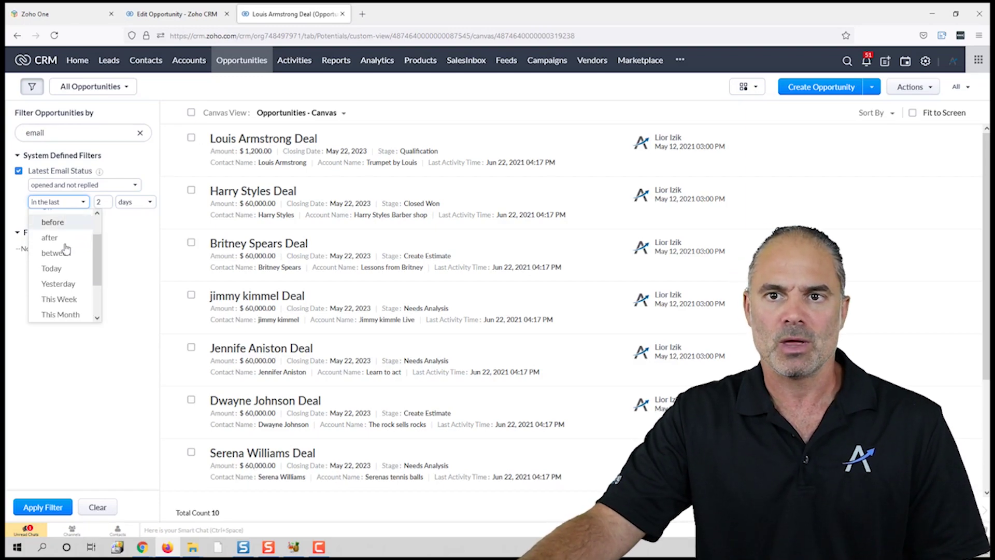
pyautogui.scroll(-2, 66, 251)
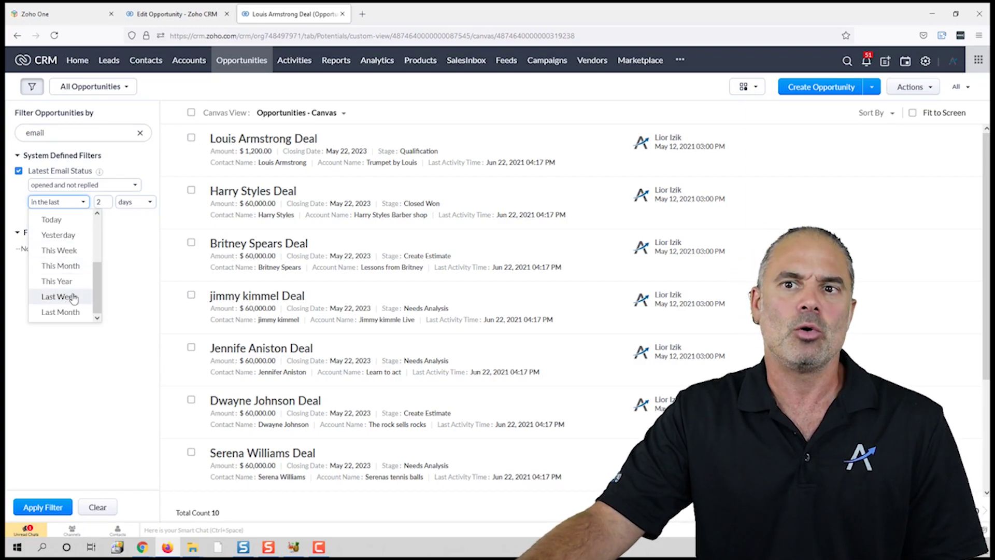
pyautogui.click(73, 297)
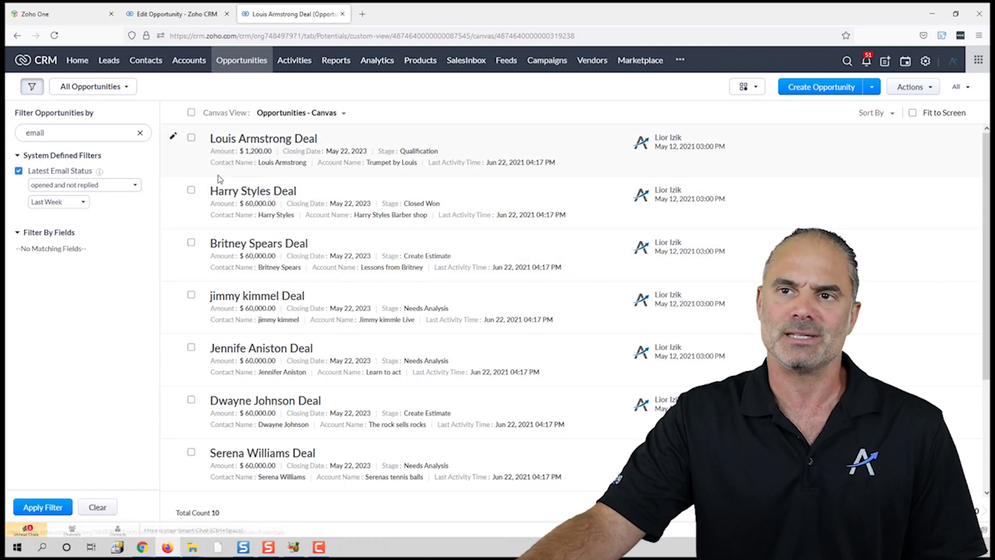
# Step: Select all ten opportunities and send them a mass email with the Big Deal Alert template
pyautogui.click(190, 112)
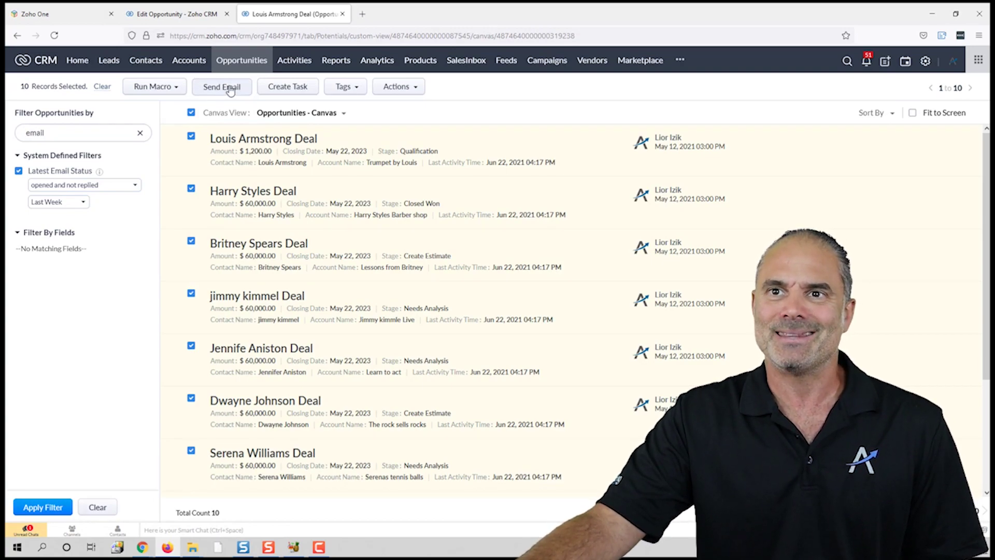
pyautogui.click(231, 89)
pyautogui.click(430, 124)
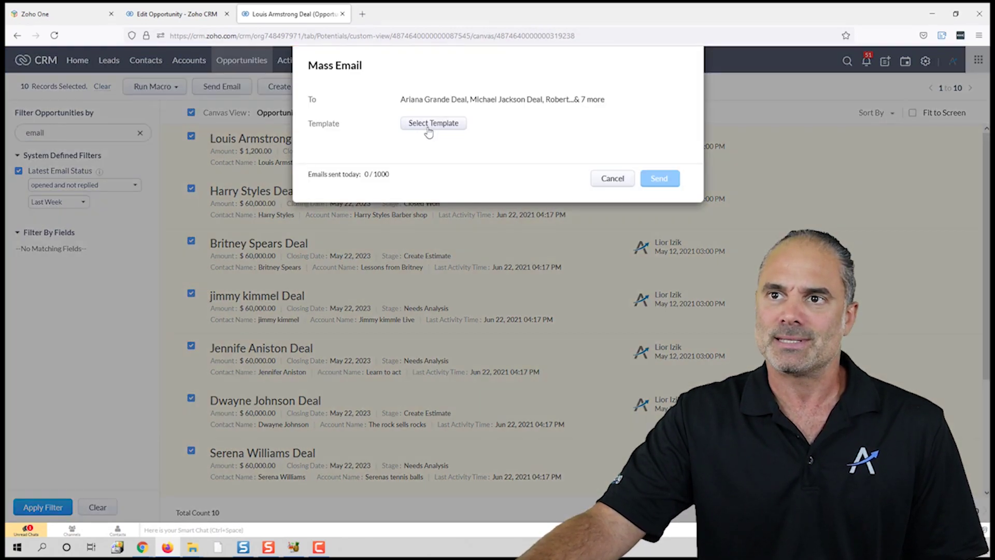
pyautogui.click(353, 127)
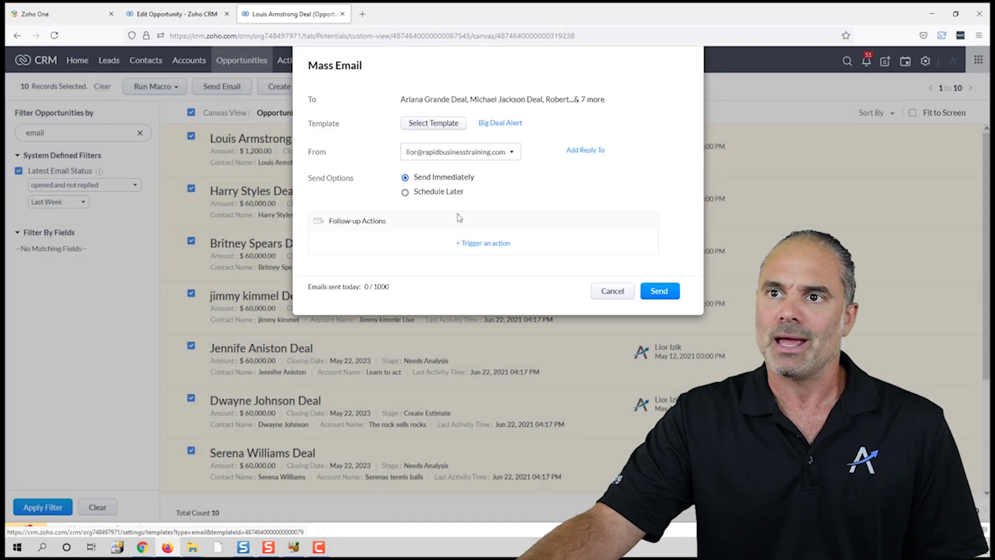
pyautogui.click(658, 292)
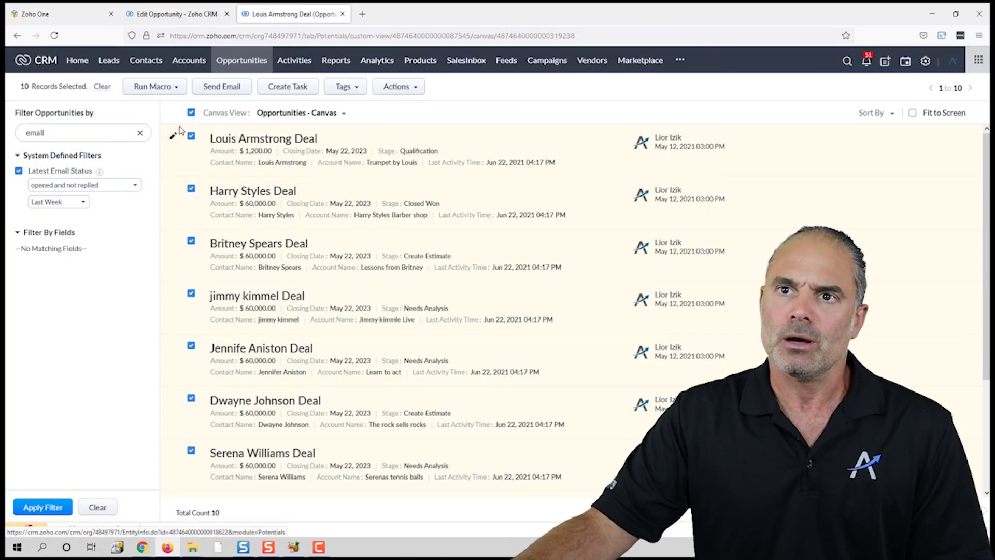
# Step: Deselect all, review the first deal's record details, then switch to the Leads module
pyautogui.click(191, 112)
pyautogui.click(355, 149)
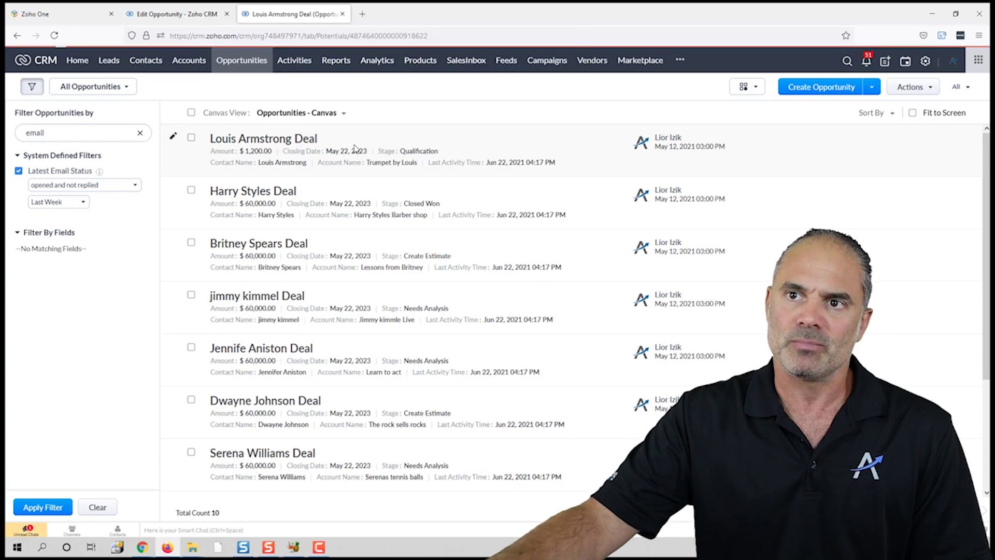
pyautogui.scroll(-5, 378, 216)
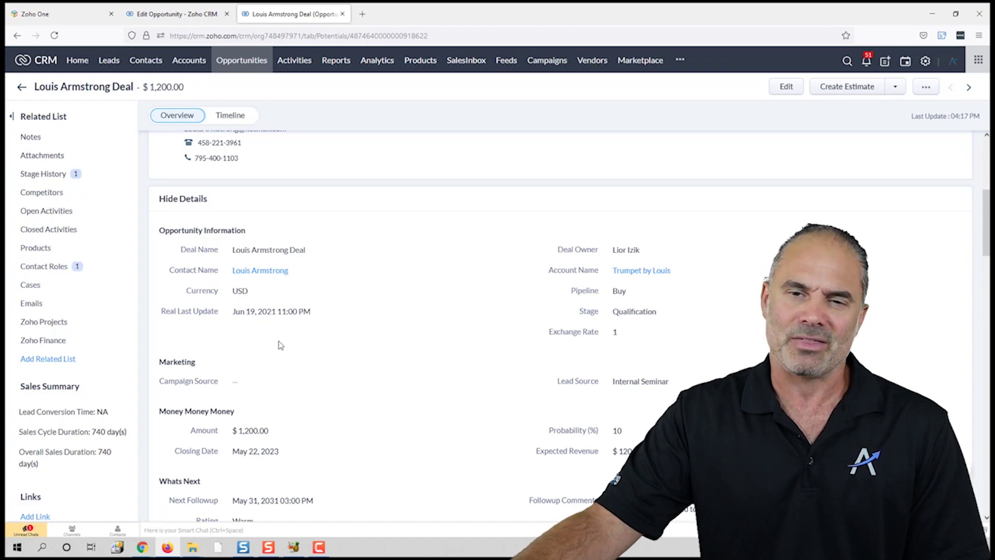
pyautogui.scroll(-1, 283, 337)
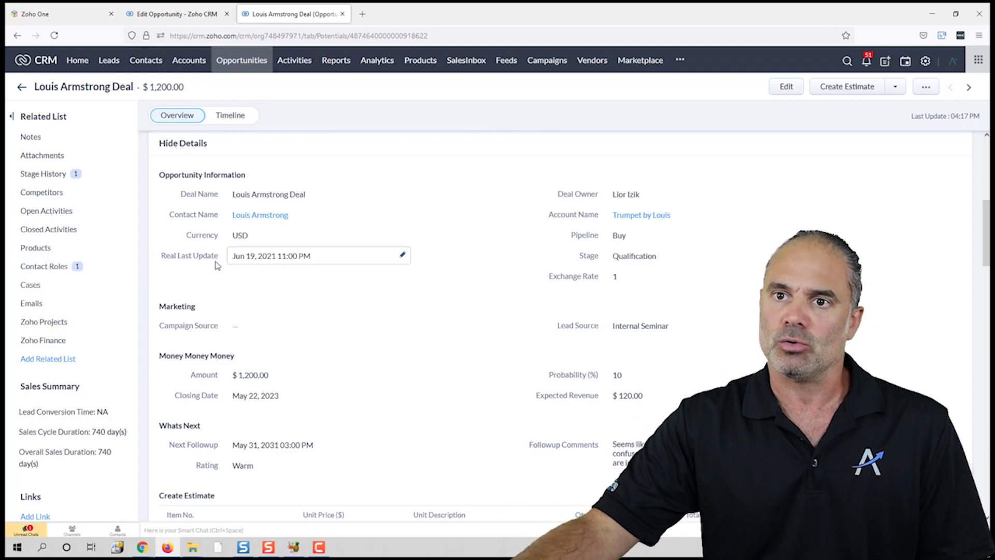
pyautogui.click(108, 60)
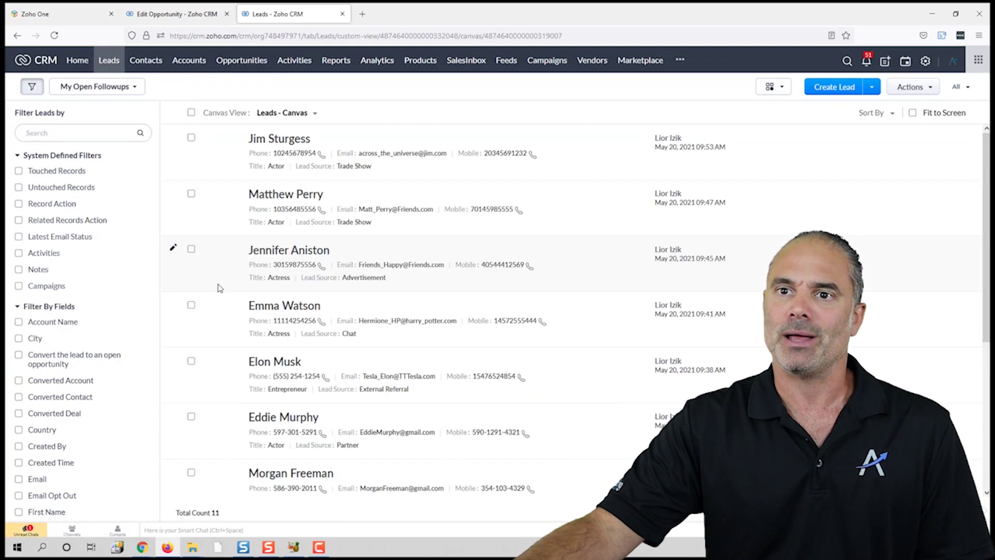
# Step: On the top lead, try Interested in future with a May 27 follow-up, then cancel unsaved
pyautogui.click(282, 145)
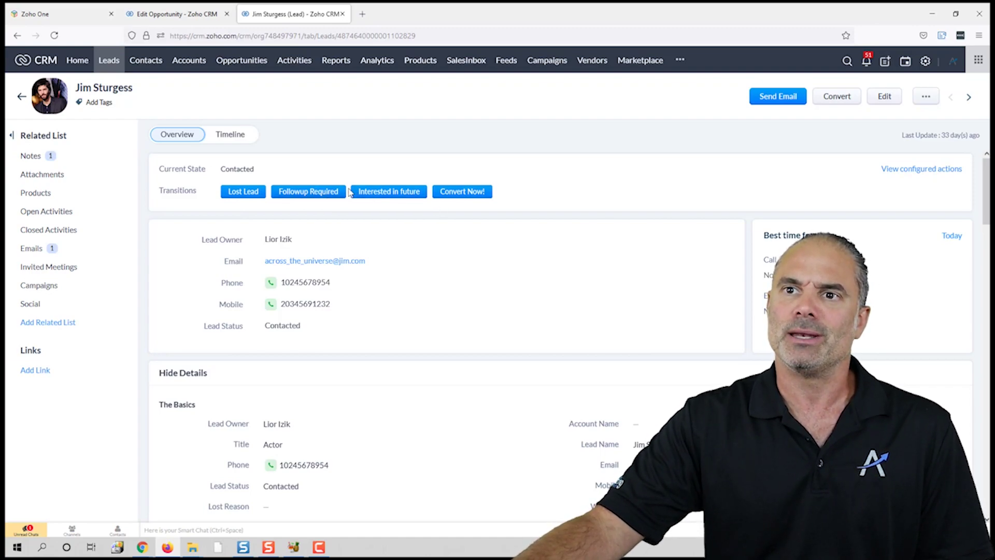
pyautogui.click(394, 193)
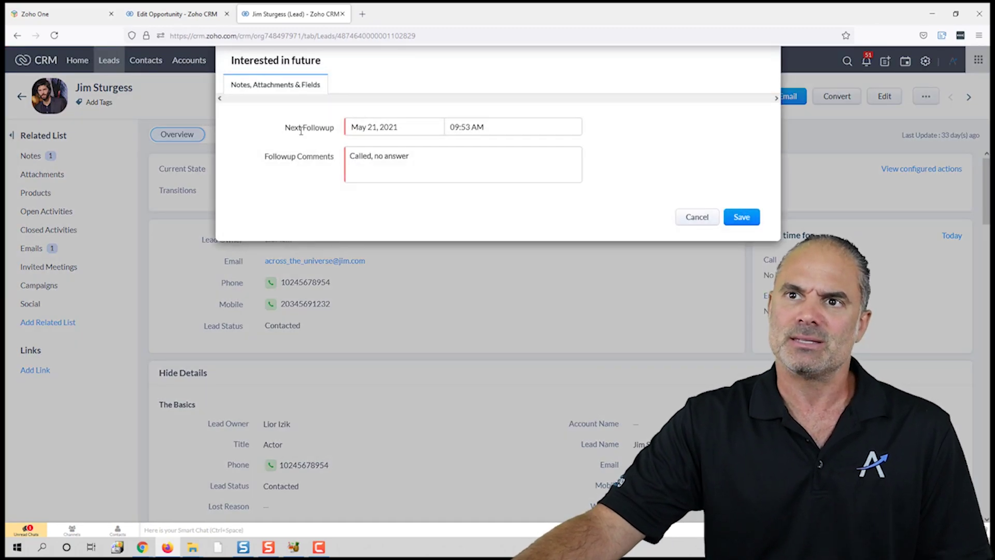
pyautogui.tripleClick(301, 130)
pyautogui.click(311, 146)
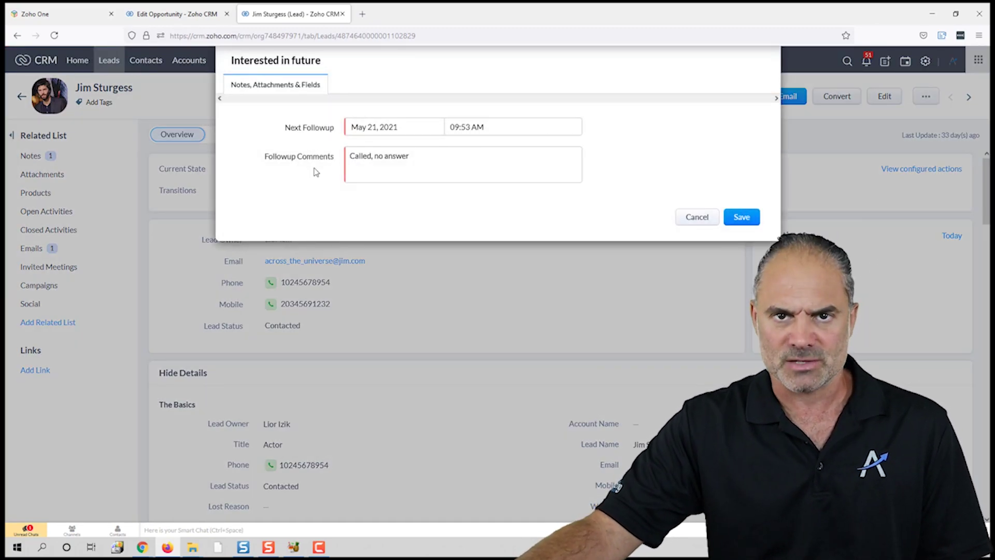
pyautogui.click(378, 126)
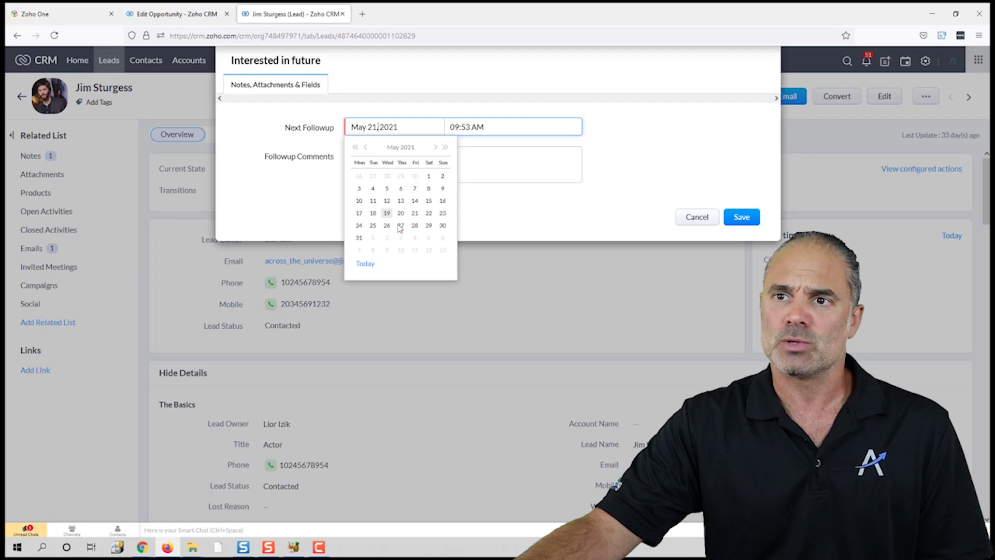
pyautogui.click(400, 224)
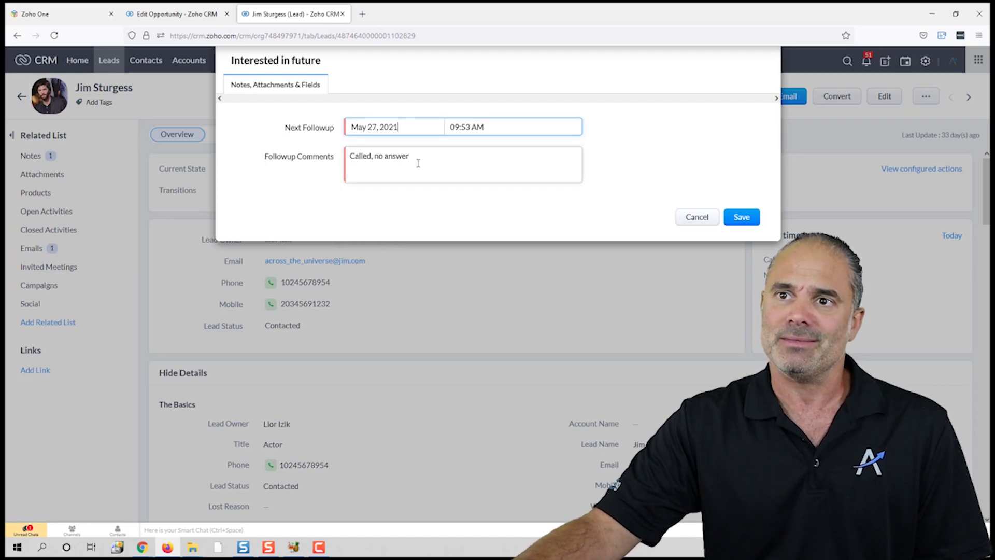
pyautogui.moveTo(438, 159); pyautogui.dragTo(289, 194)
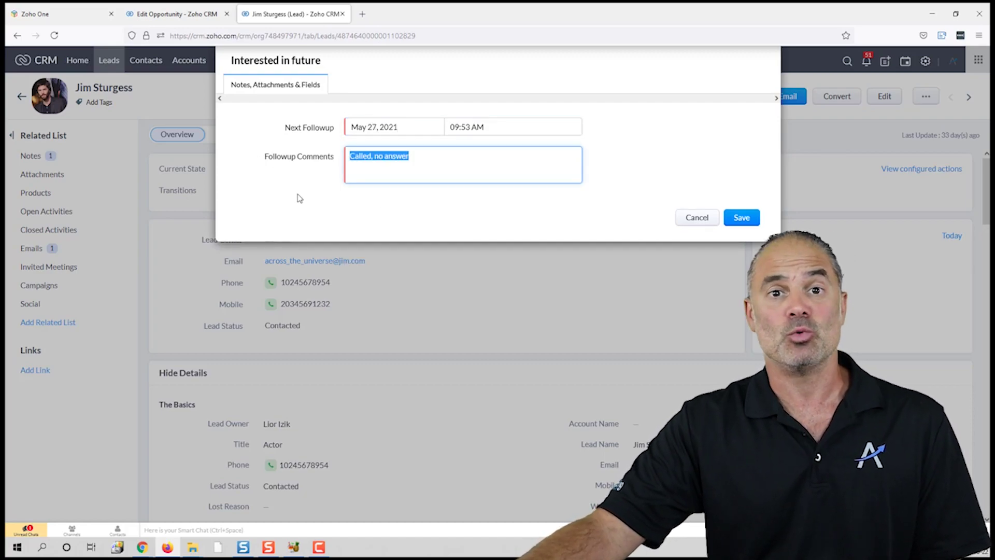
pyautogui.click(692, 219)
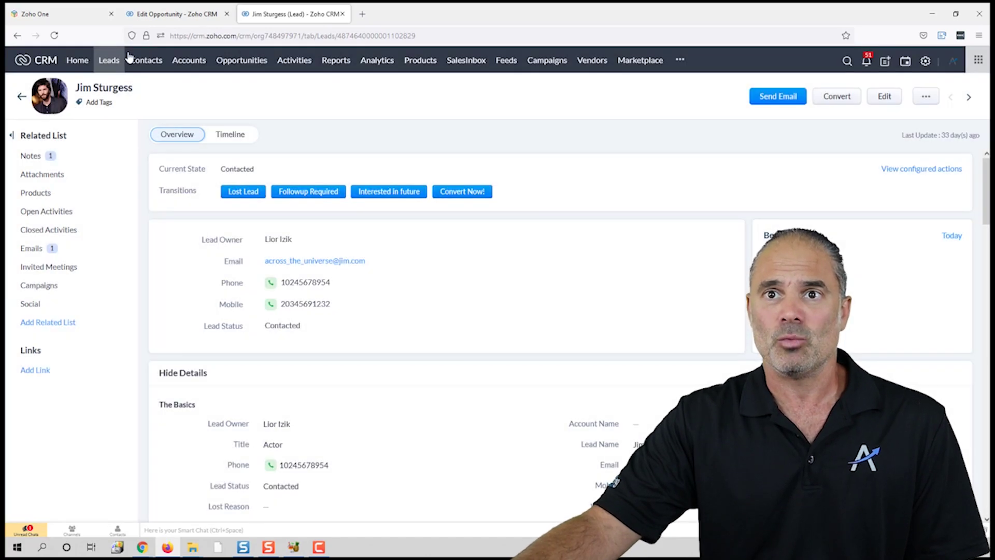
# Step: Show the leads in List View and check the My Open Followups view settings without changes
pyautogui.click(119, 61)
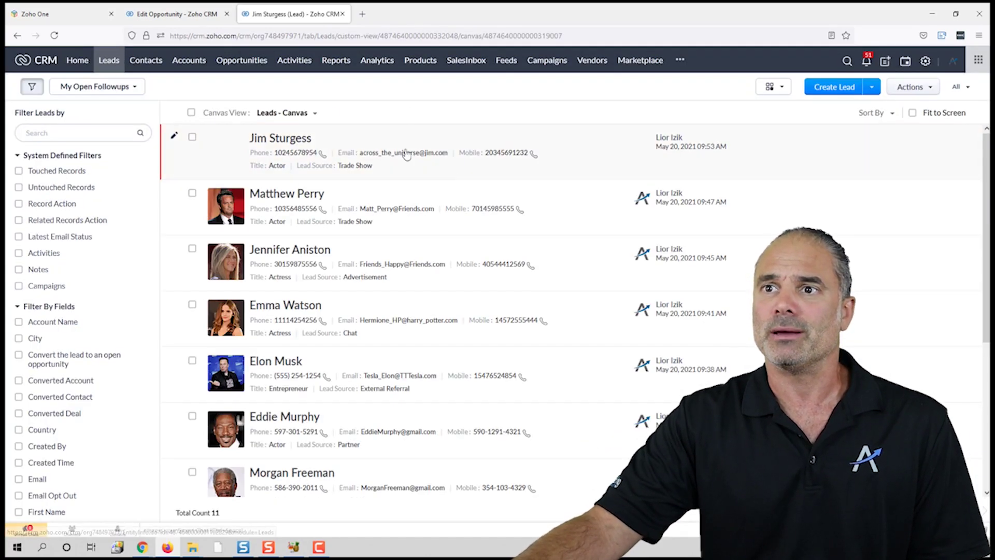
pyautogui.click(770, 87)
pyautogui.click(785, 107)
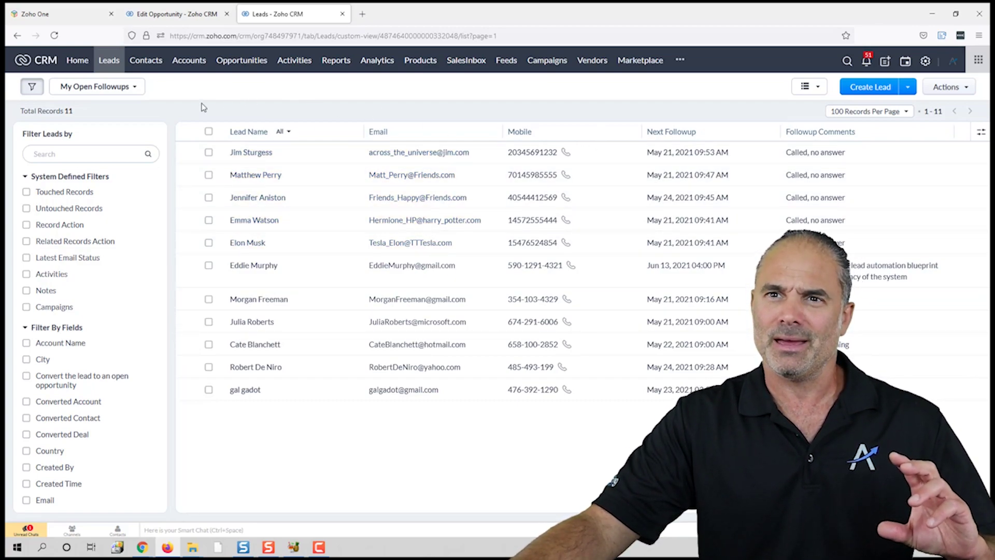
pyautogui.click(154, 86)
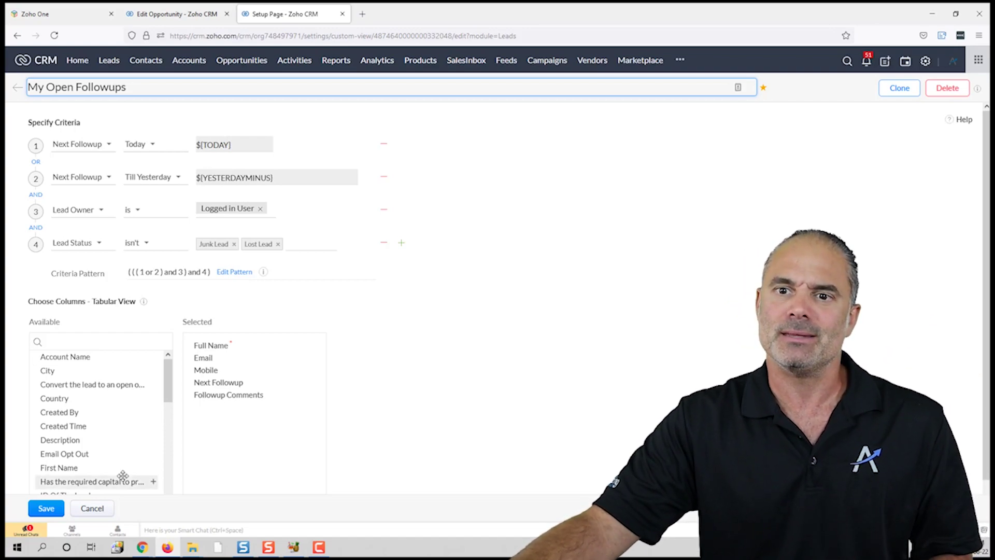
pyautogui.click(93, 508)
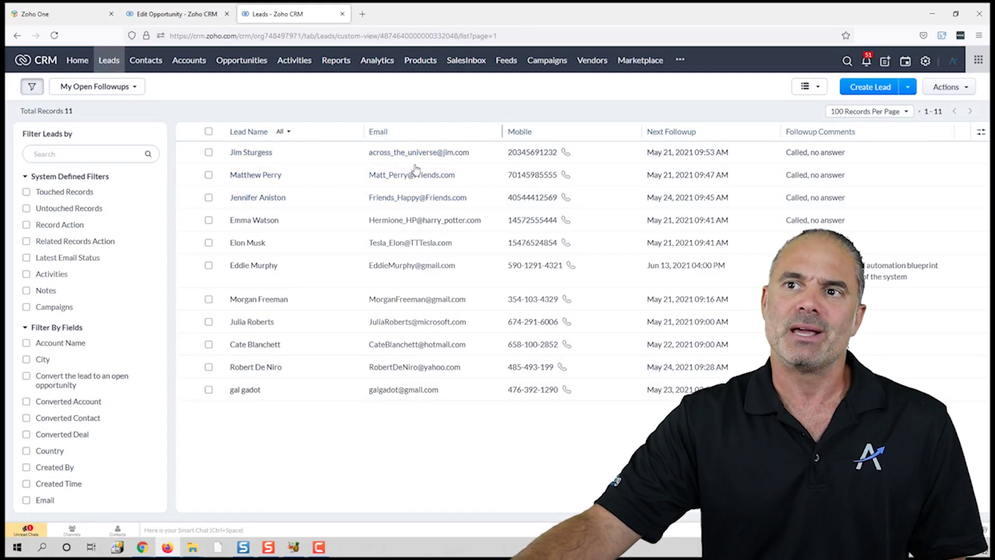